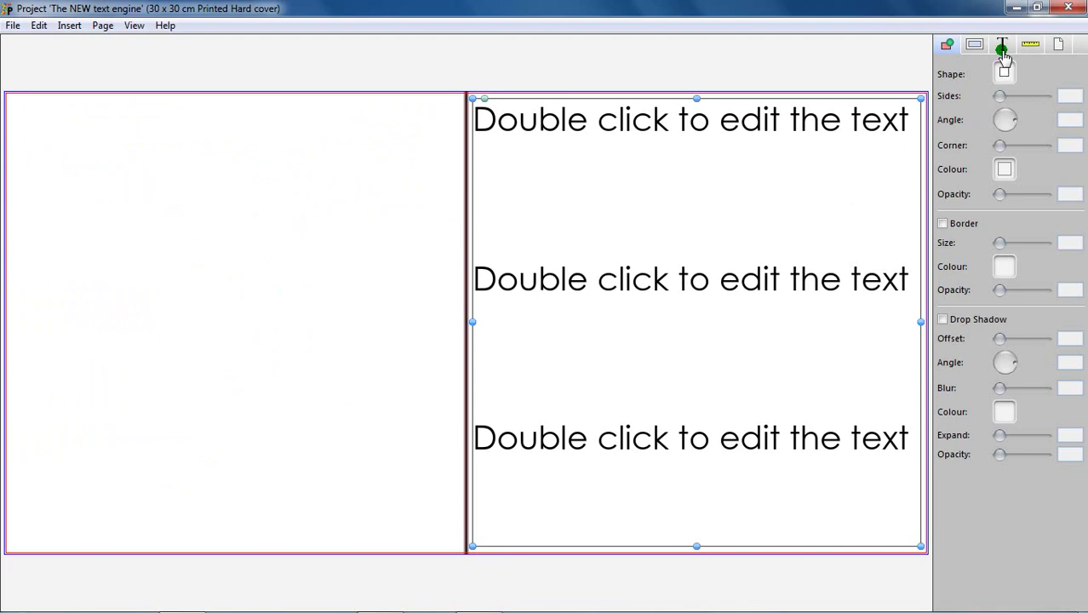
Start editing the sample text box with the word 'Double' selected and check its font.
{"action": "left_click_drag", "start_coordinate": [1002, 48], "coordinate": [585, 124]}
{"action": "double_click", "coordinate": [474, 119]}
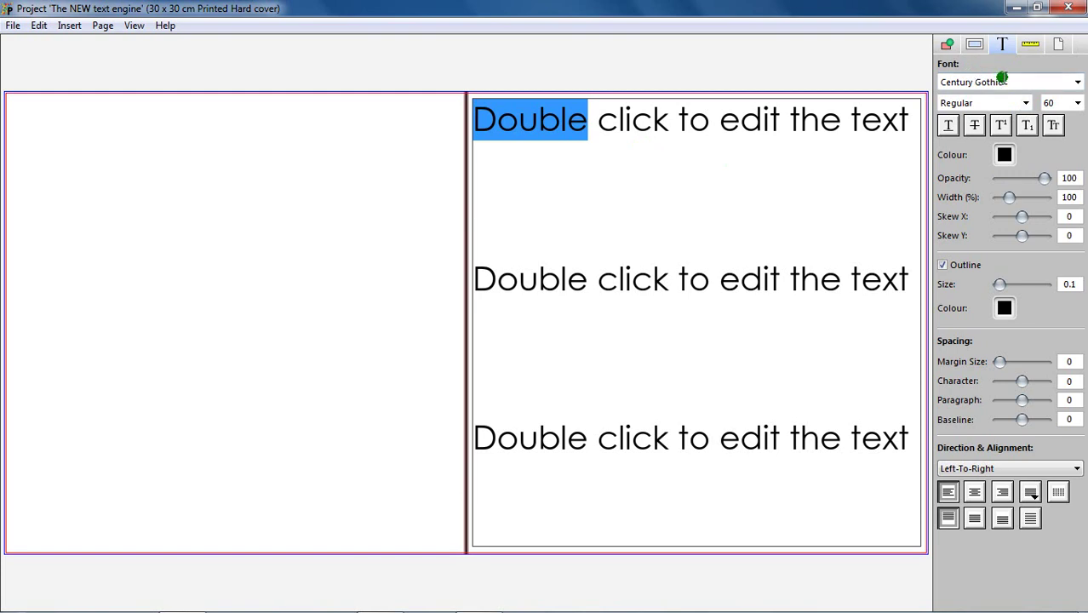
{"action": "left_click", "coordinate": [1001, 81]}
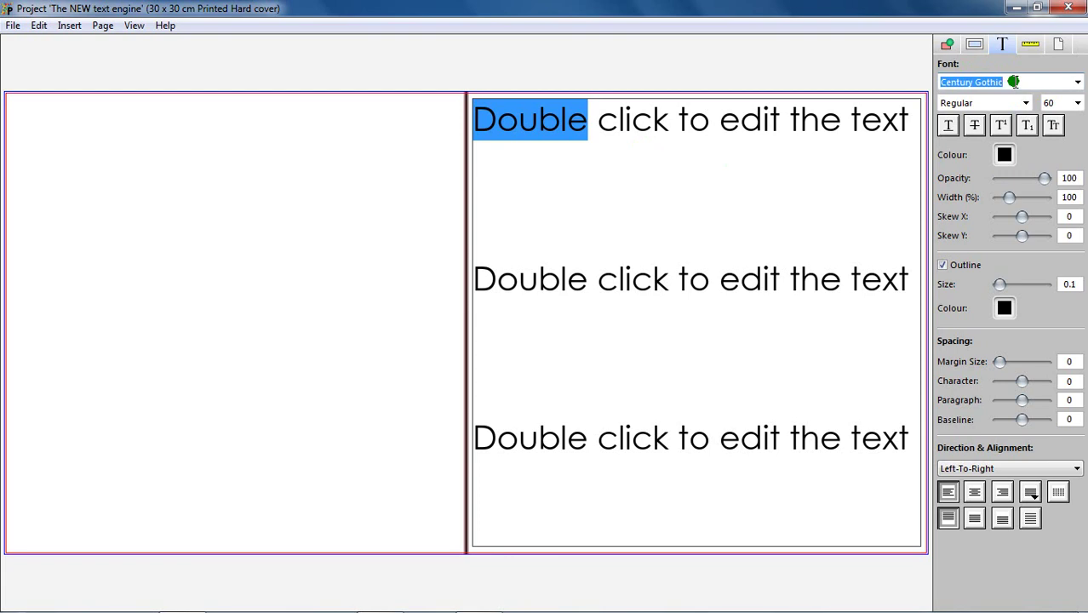
Open and close the Font, Style and Size lists, keeping Century Gothic Regular unchanged.
{"action": "left_click", "coordinate": [1078, 81]}
{"action": "left_click", "coordinate": [1078, 80]}
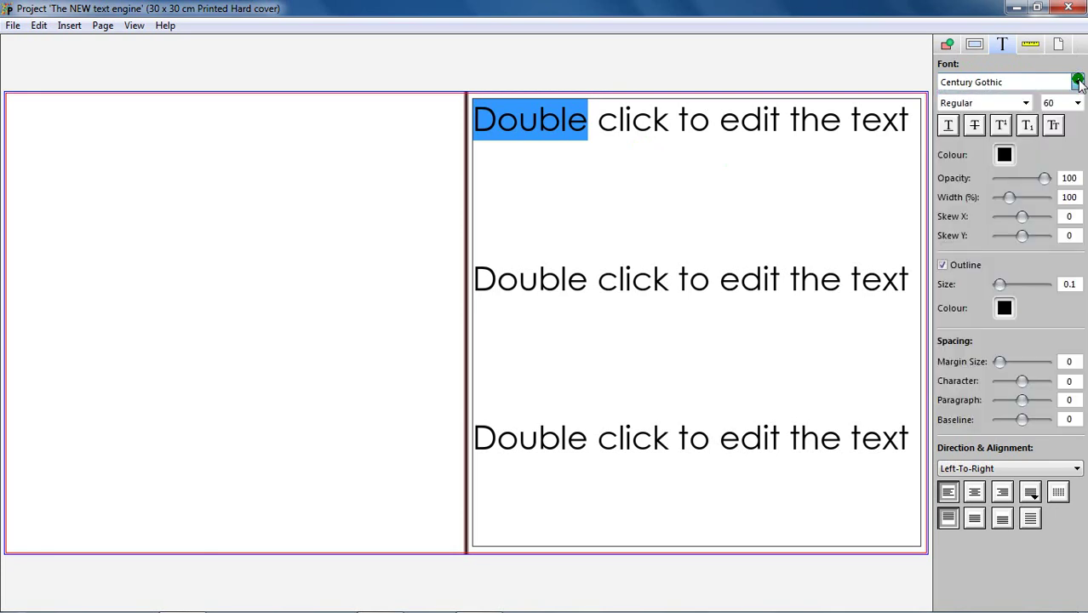
{"action": "left_click", "coordinate": [1028, 102]}
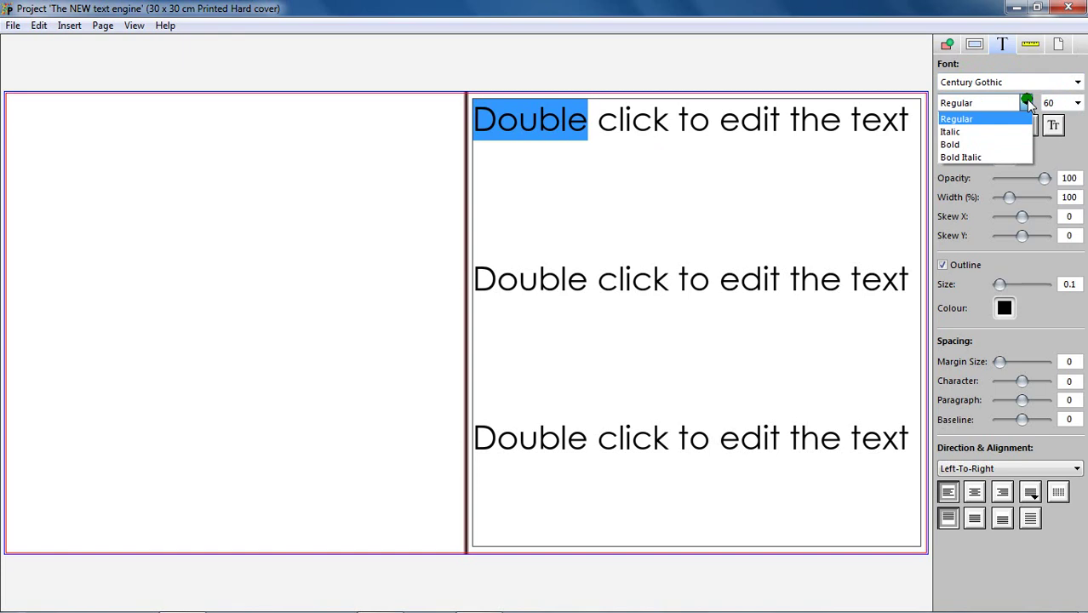
{"action": "left_click", "coordinate": [1026, 99]}
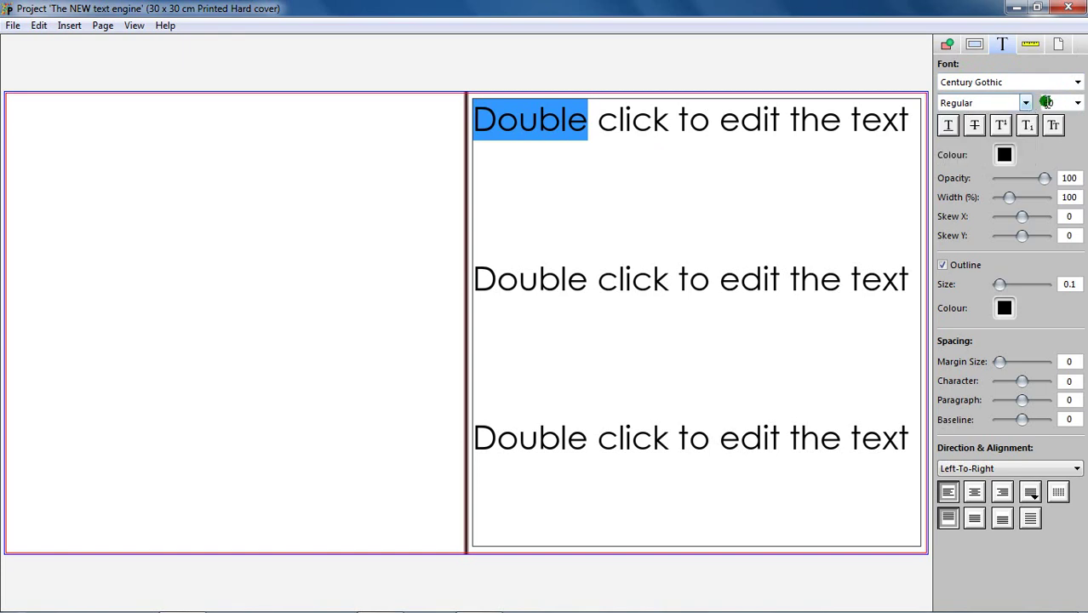
{"action": "left_click", "coordinate": [1077, 102]}
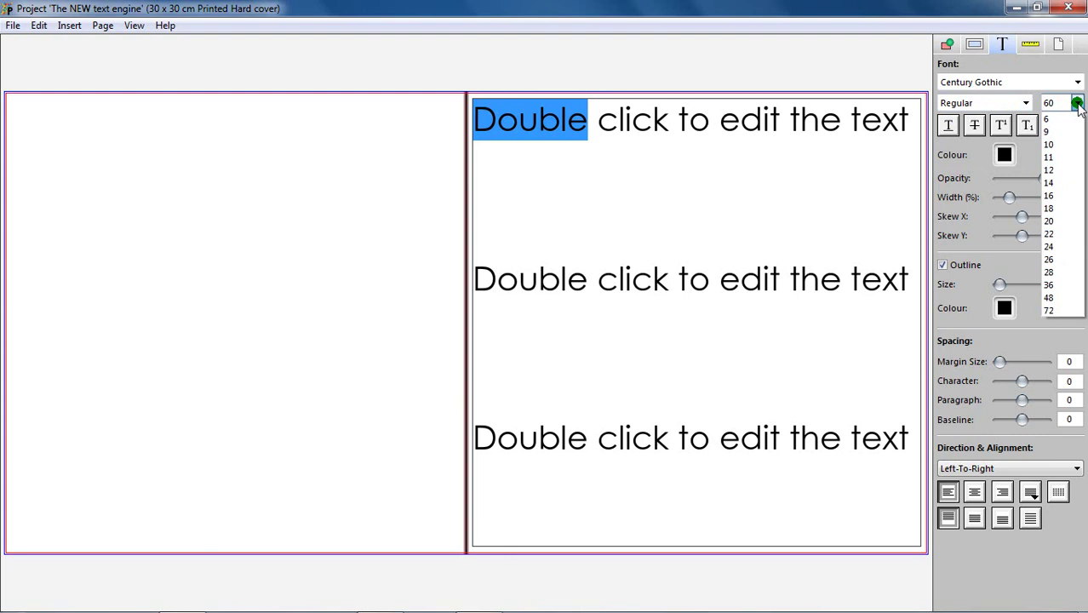
{"action": "left_click", "coordinate": [1078, 103]}
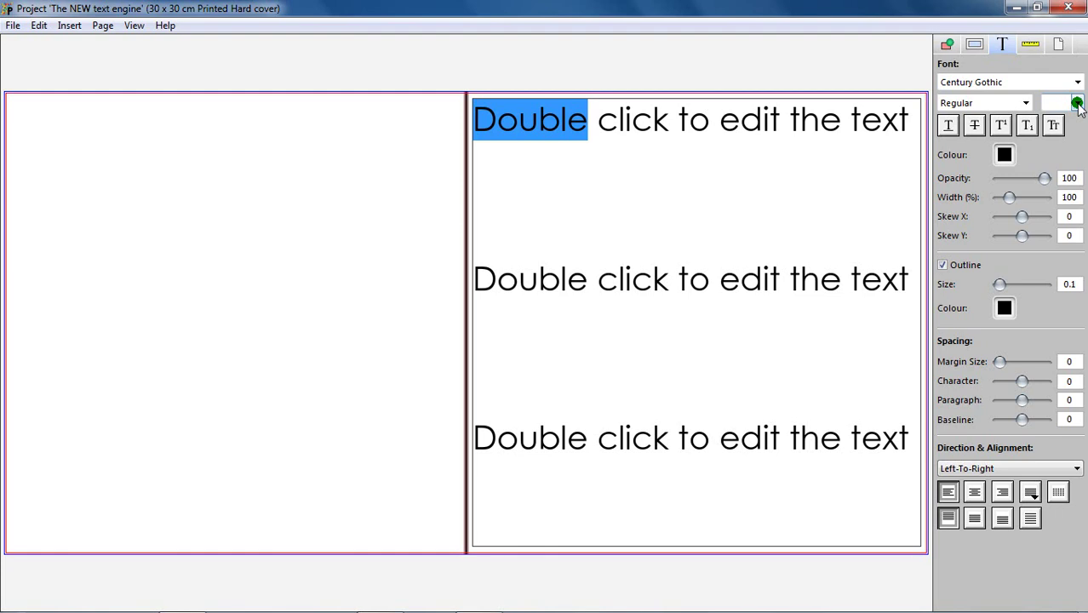
{"action": "left_click", "coordinate": [949, 126]}
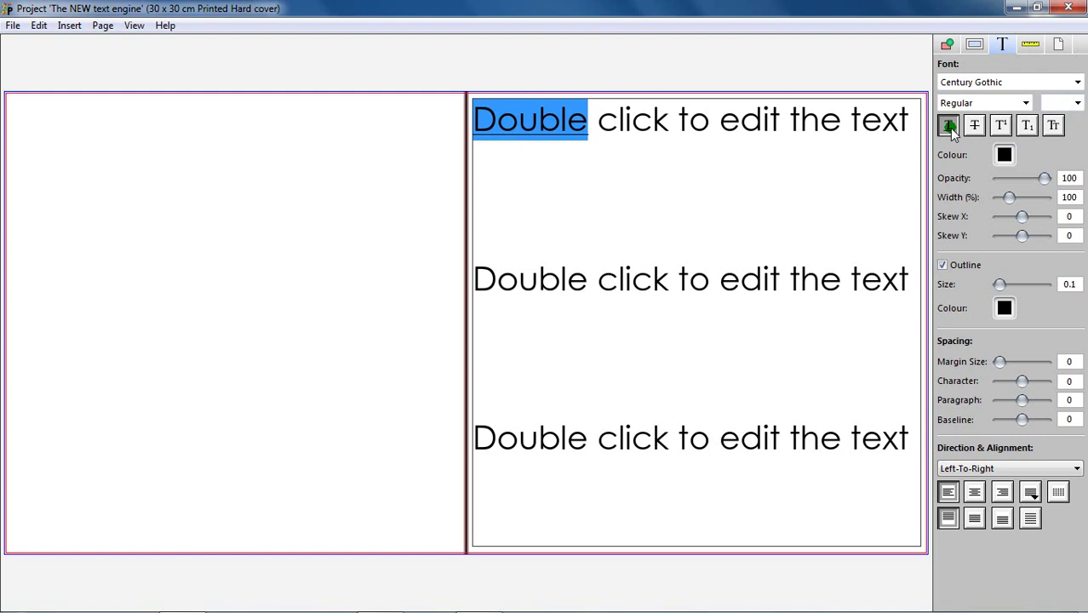
{"action": "left_click", "coordinate": [949, 127]}
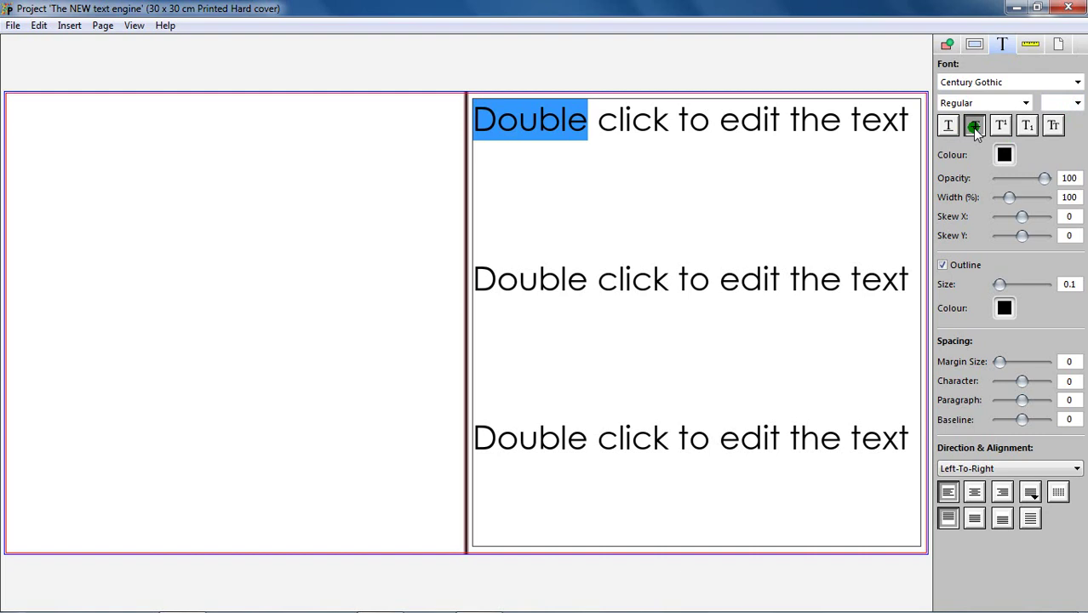
{"action": "left_click", "coordinate": [973, 127]}
{"action": "left_click", "coordinate": [973, 128]}
{"action": "left_click", "coordinate": [998, 130]}
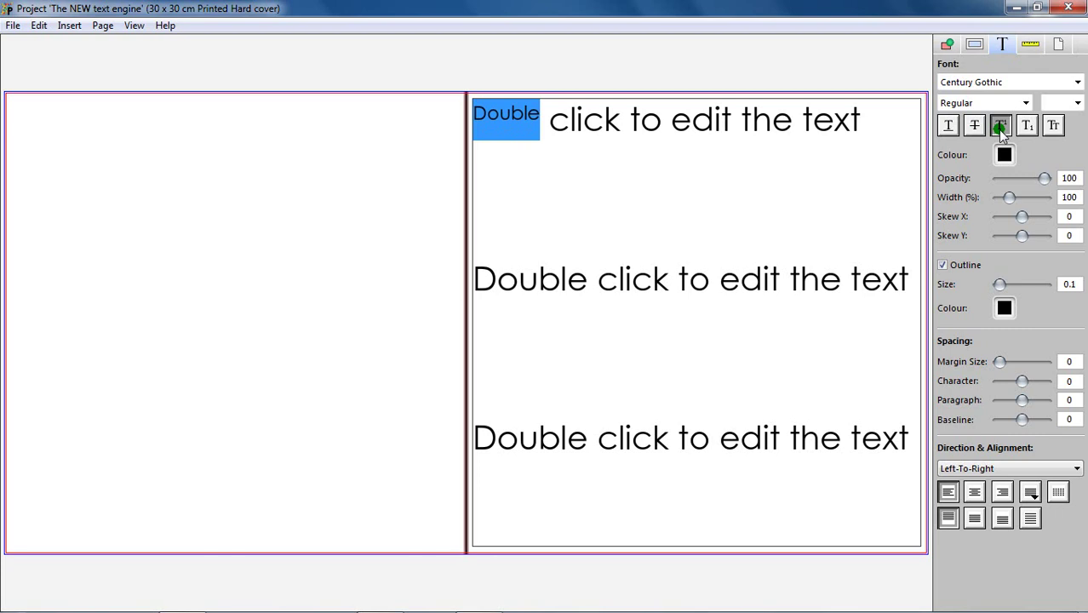
{"action": "left_click", "coordinate": [998, 130]}
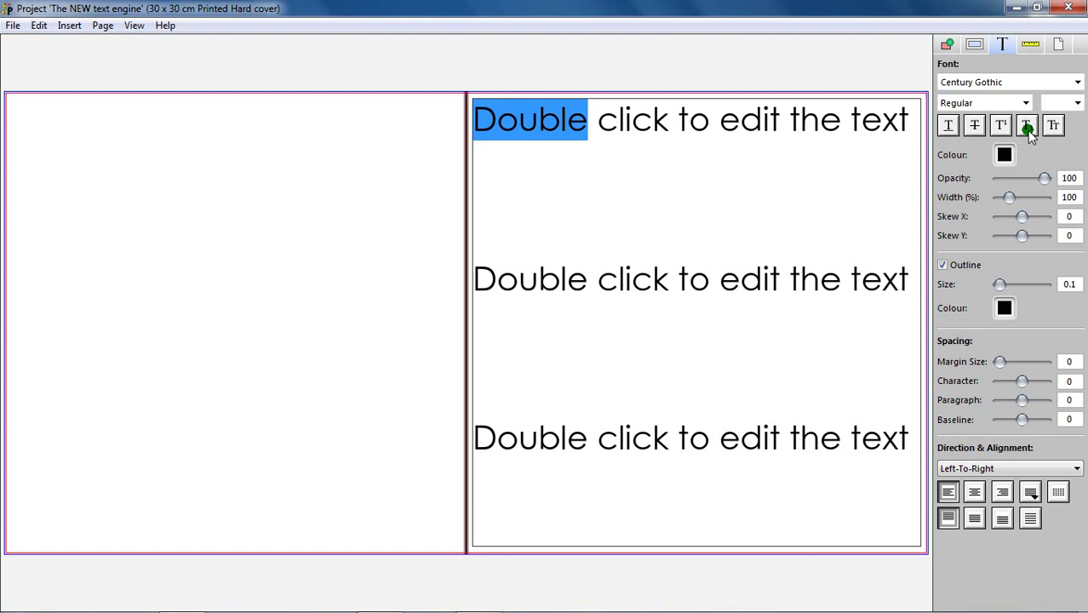
{"action": "left_click", "coordinate": [1026, 130]}
{"action": "left_click", "coordinate": [1053, 127]}
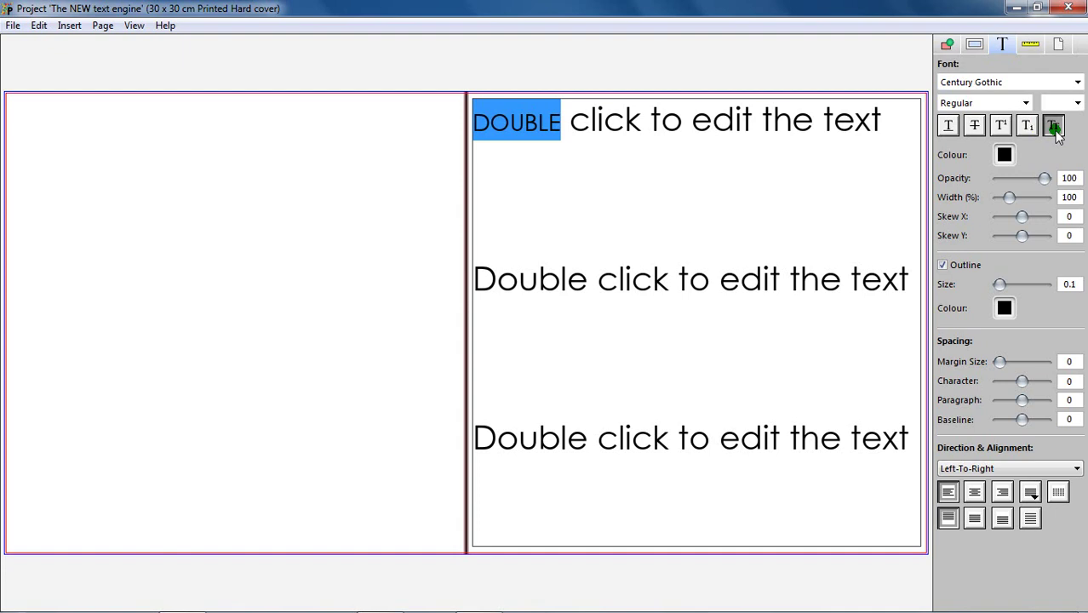
{"action": "left_click", "coordinate": [1055, 129]}
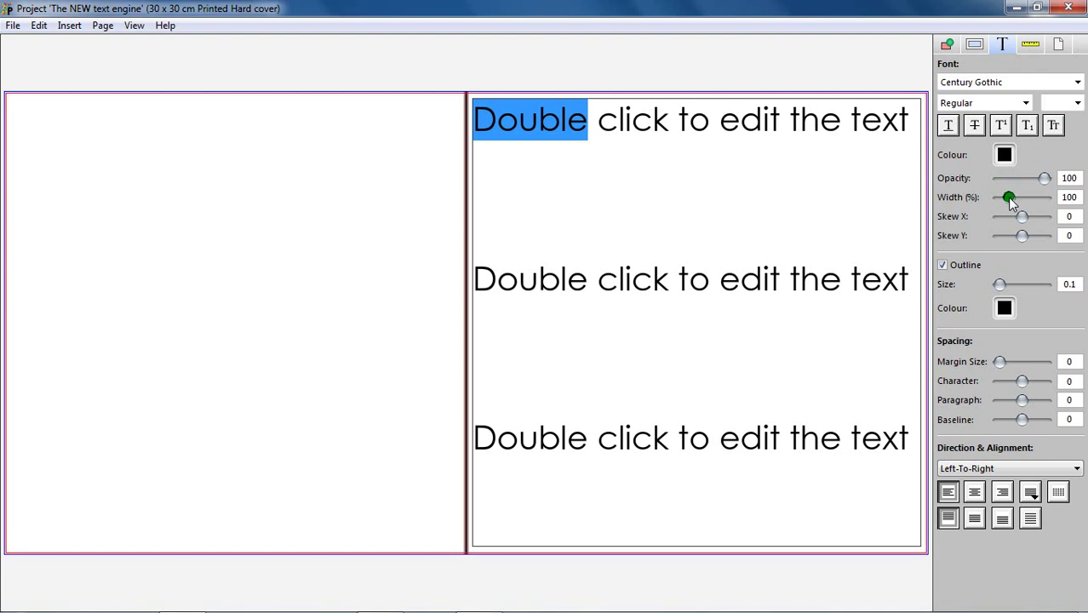
{"action": "left_click_drag", "start_coordinate": [1009, 198], "coordinate": [1053, 201]}
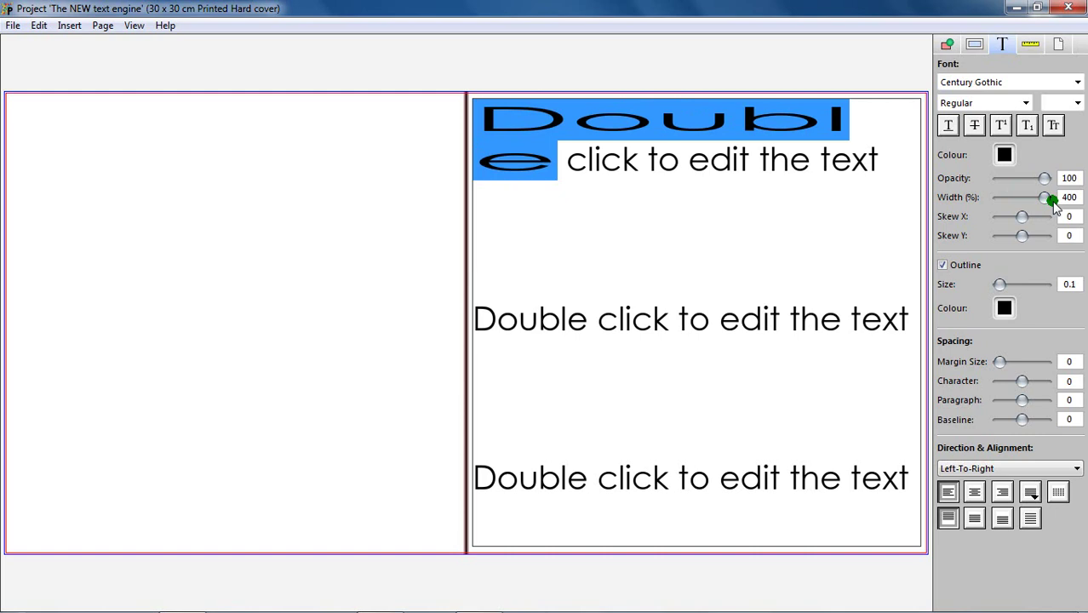
{"action": "key", "text": "ctrl+z"}
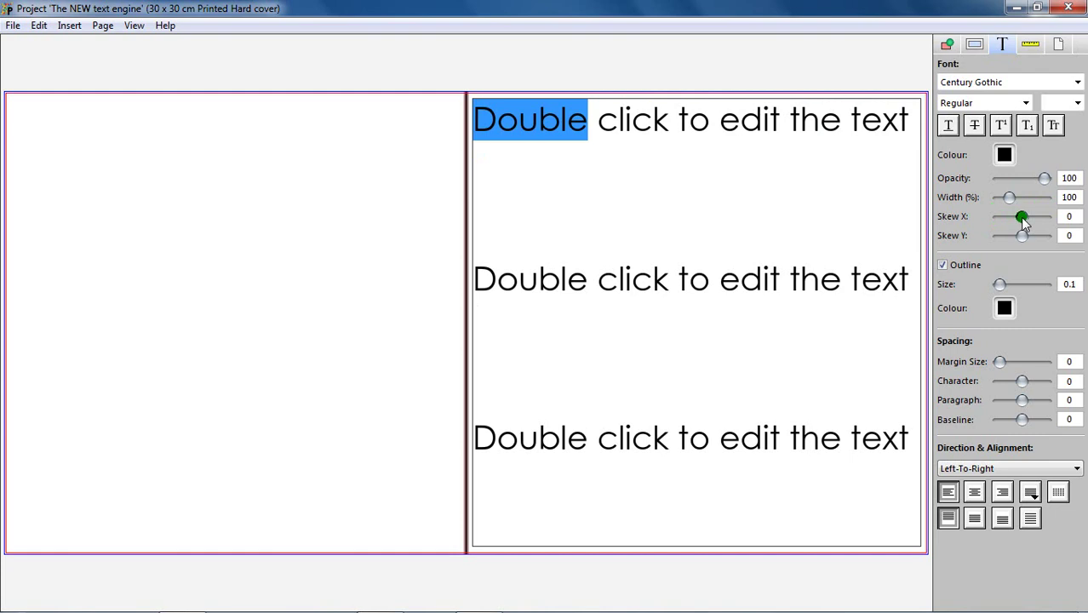
{"action": "left_click_drag", "start_coordinate": [1022, 218], "coordinate": [1052, 222]}
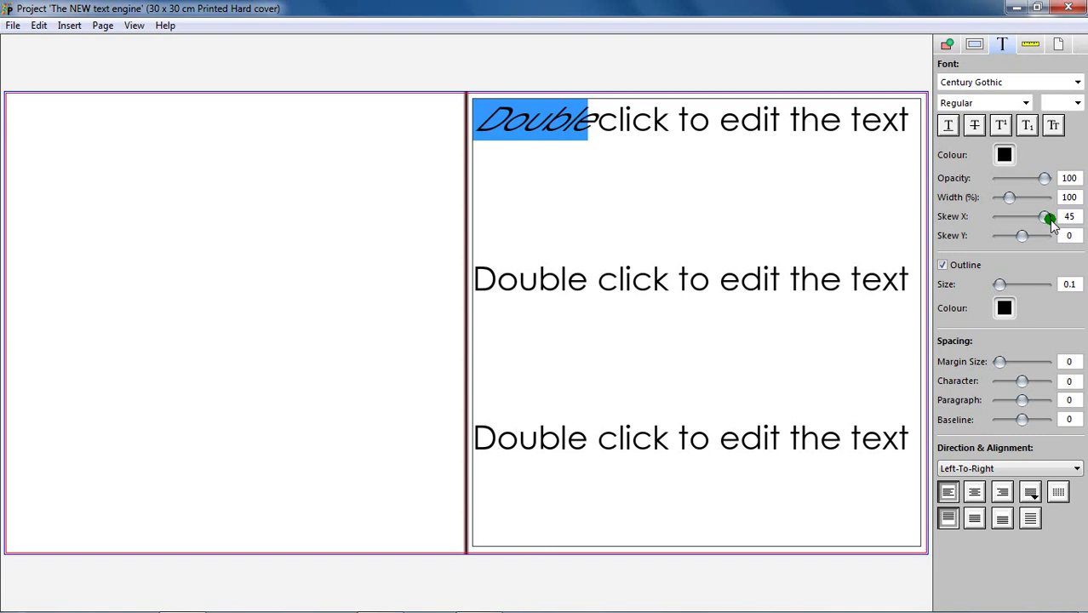
{"action": "double_click", "coordinate": [1050, 219]}
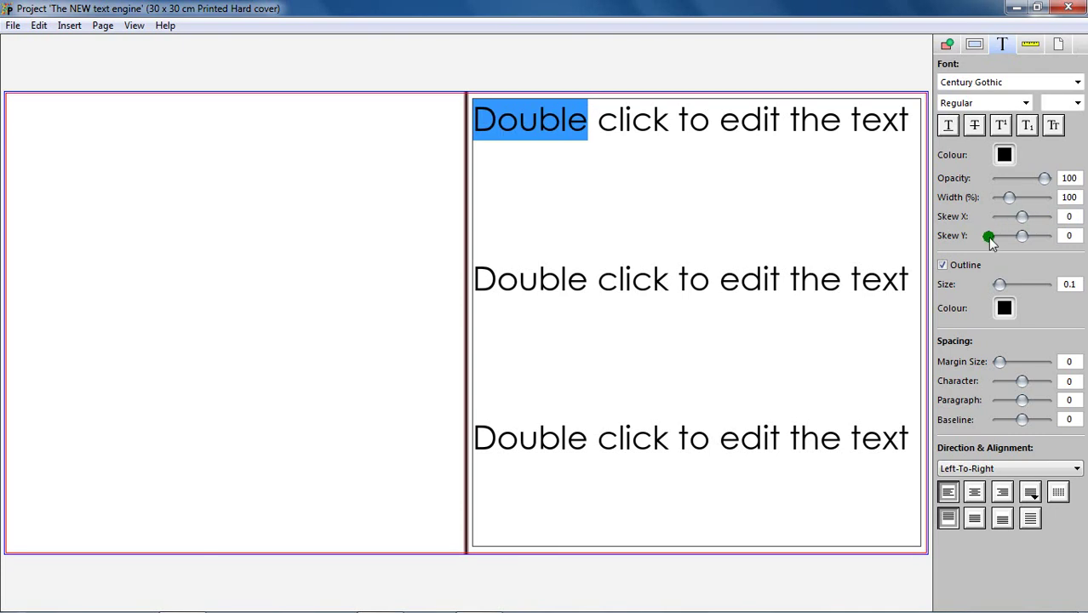
{"action": "left_click", "coordinate": [1023, 240]}
{"action": "left_click_drag", "start_coordinate": [1023, 240], "coordinate": [1056, 244]}
{"action": "double_click", "coordinate": [1055, 243]}
{"action": "left_click", "coordinate": [986, 266]}
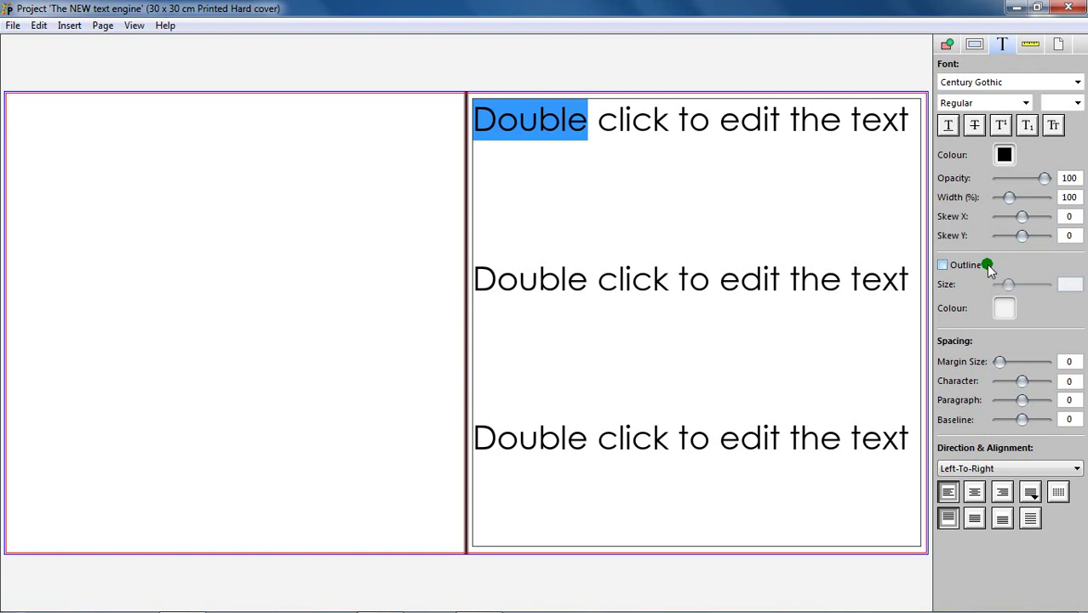
{"action": "left_click", "coordinate": [941, 265]}
{"action": "mouse_move", "coordinate": [998, 283]}
{"action": "left_mouse_down"}
{"action": "mouse_move", "coordinate": [1028, 287]}
{"action": "mouse_move", "coordinate": [996, 289]}
{"action": "left_mouse_up"}
{"action": "left_click", "coordinate": [1004, 308]}
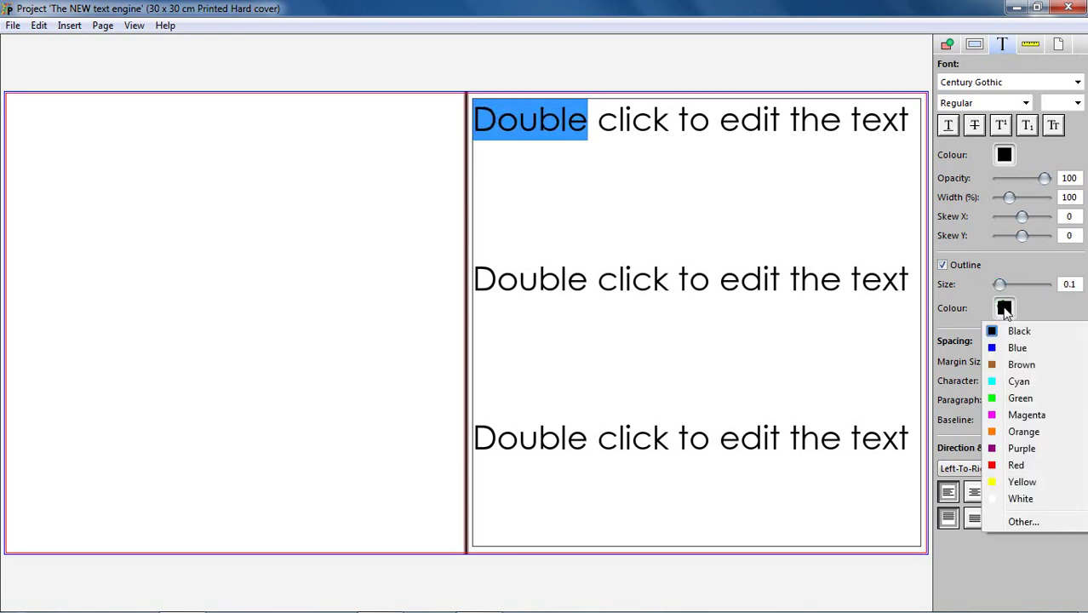
{"action": "left_click", "coordinate": [982, 309]}
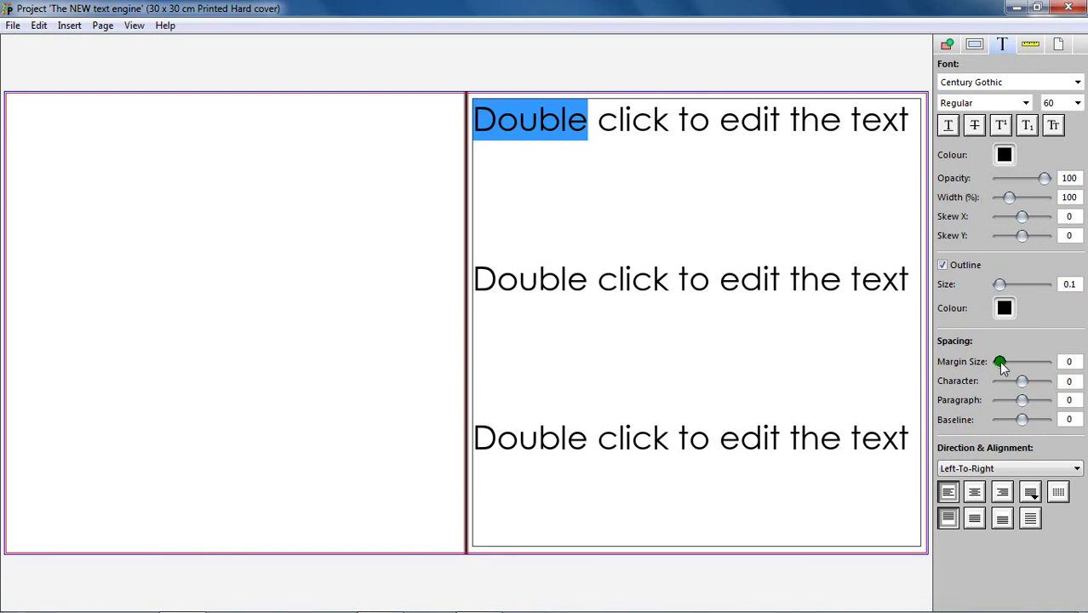
Try and undo a text box inner margin, then tighten character spacing and reset it to 0.
{"action": "left_click_drag", "start_coordinate": [998, 361], "coordinate": [1064, 362]}
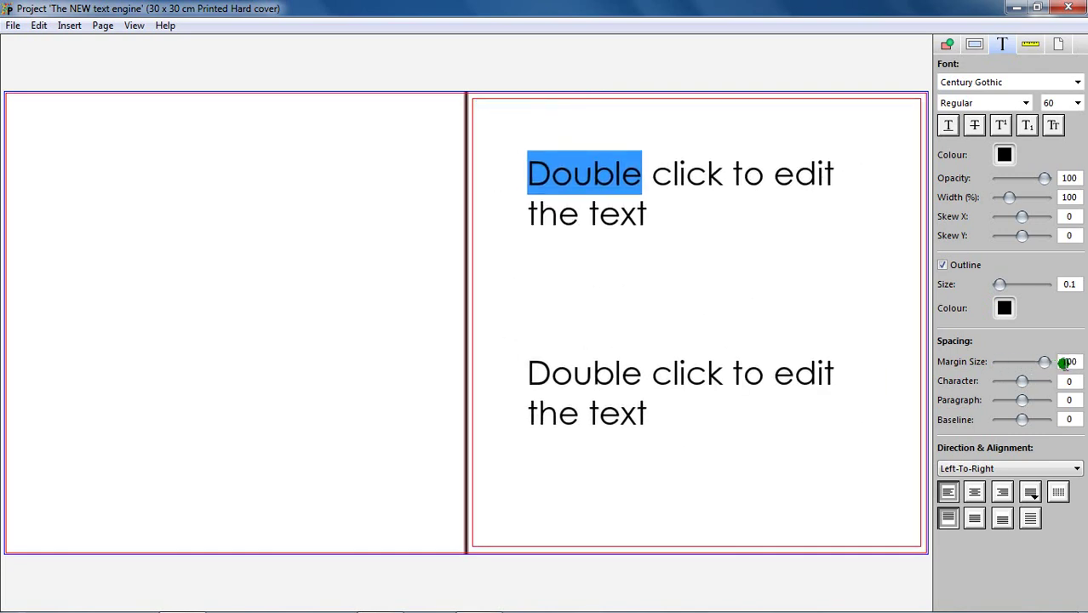
{"action": "key", "text": "ctrl+z"}
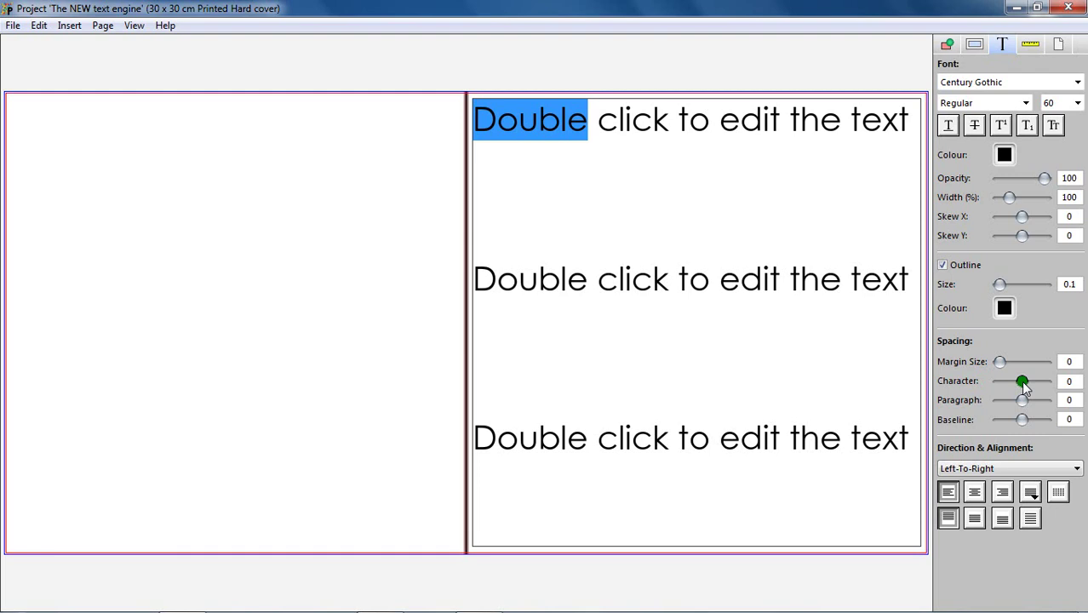
{"action": "left_click_drag", "start_coordinate": [1023, 383], "coordinate": [1063, 386]}
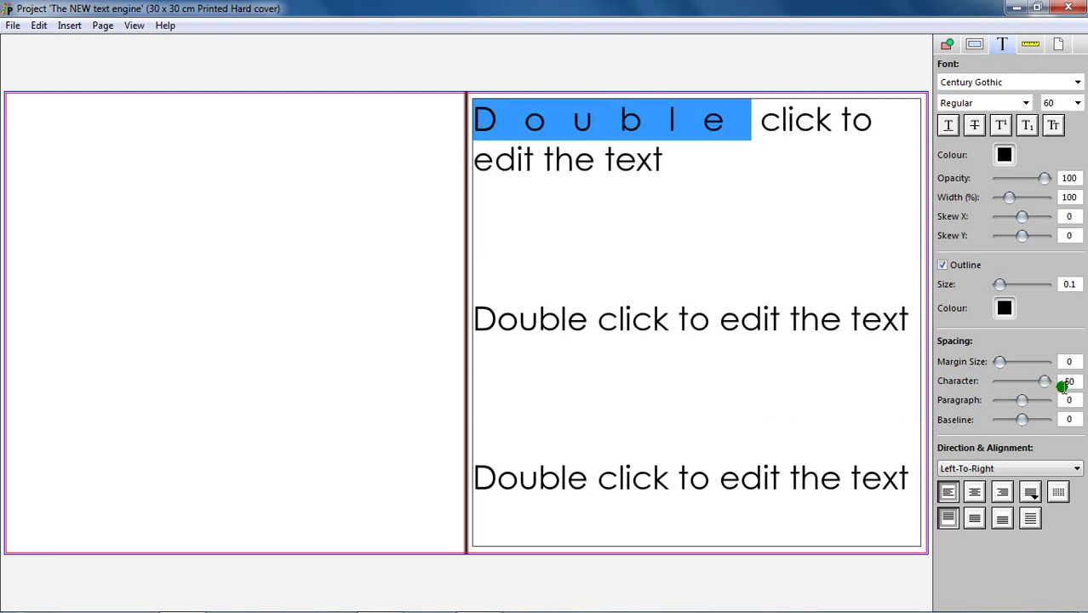
{"action": "double_click", "coordinate": [1063, 386]}
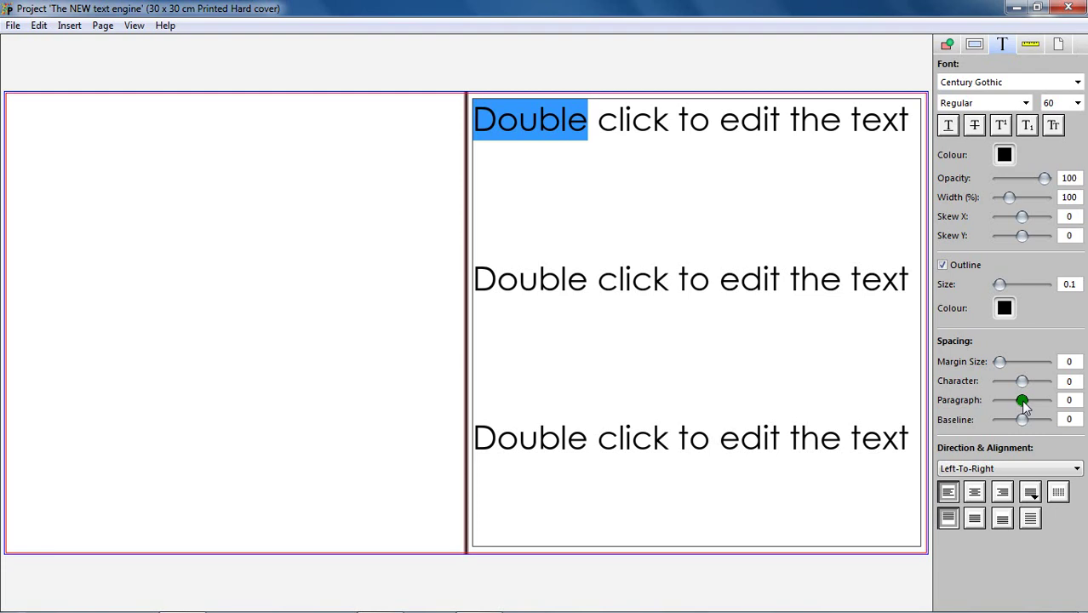
{"action": "mouse_move", "coordinate": [1024, 403]}
{"action": "left_mouse_down"}
{"action": "mouse_move", "coordinate": [994, 405]}
{"action": "mouse_move", "coordinate": [1056, 409]}
{"action": "mouse_move", "coordinate": [1019, 417]}
{"action": "left_mouse_up"}
{"action": "left_click_drag", "start_coordinate": [1022, 422], "coordinate": [1056, 430]}
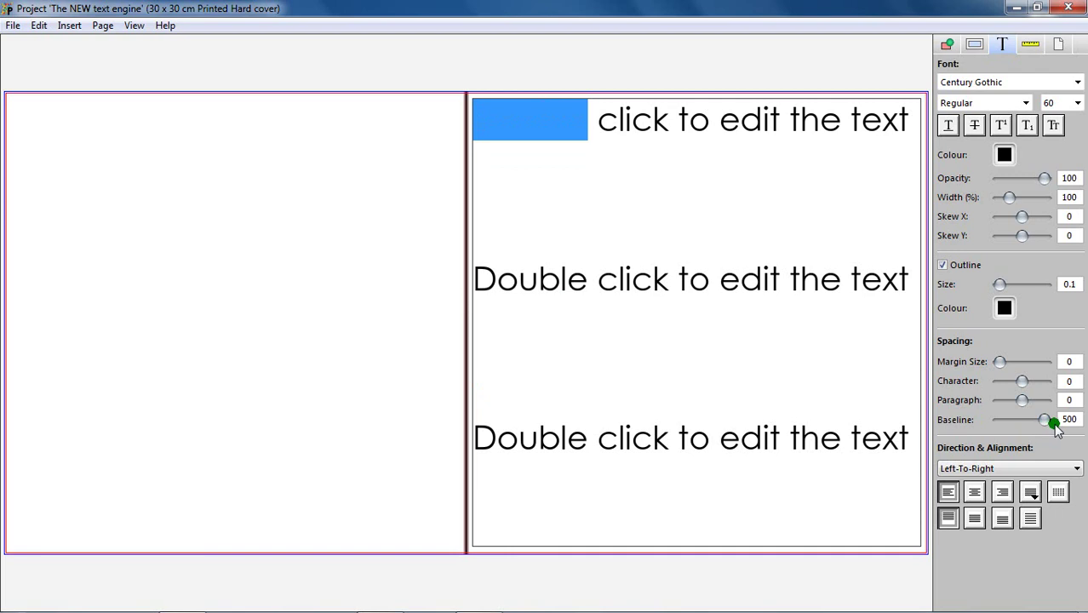
{"action": "double_click", "coordinate": [1055, 430]}
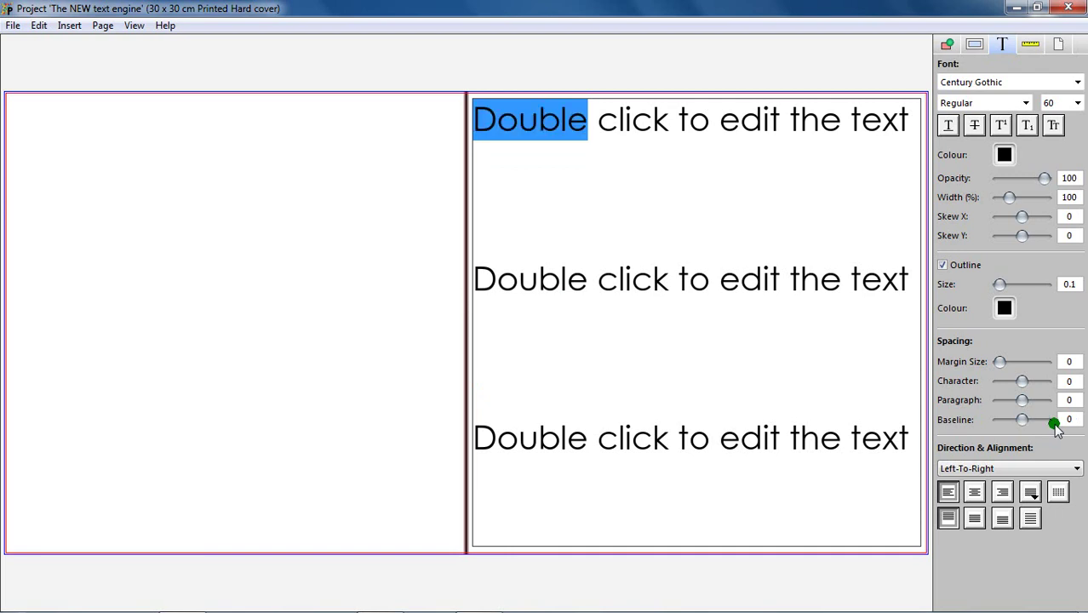
{"action": "left_click", "coordinate": [1076, 468]}
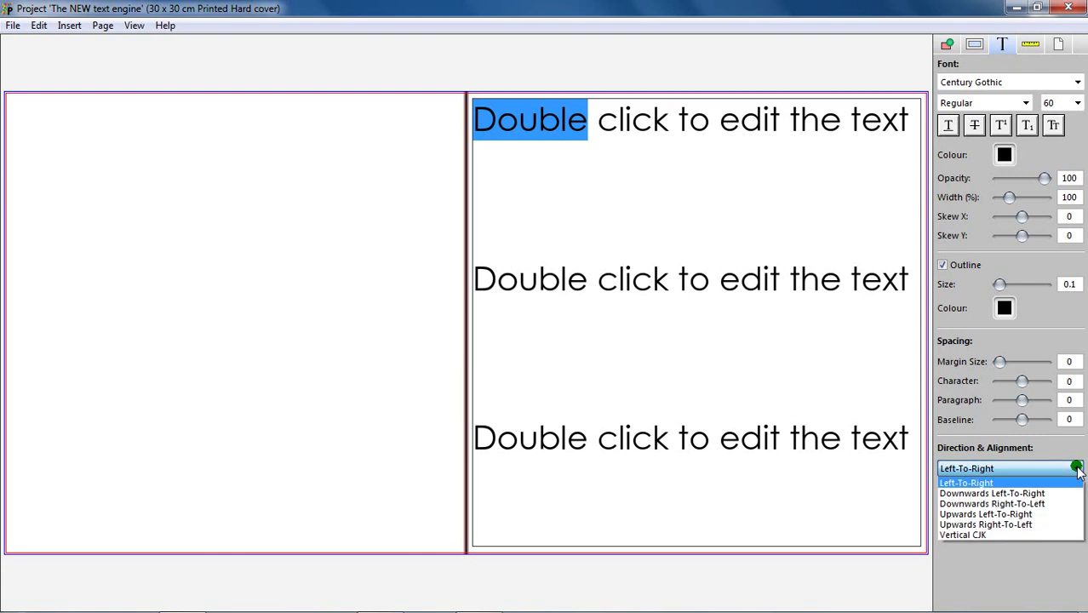
{"action": "left_click", "coordinate": [1062, 493]}
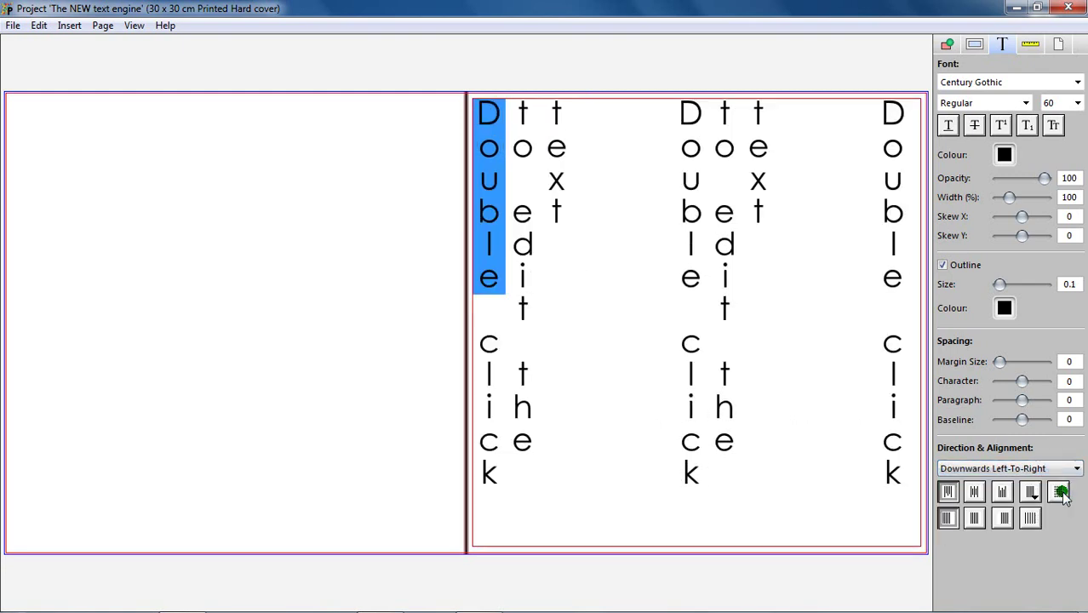
{"action": "key", "text": "ctrl+z"}
{"action": "left_click", "coordinate": [1077, 468]}
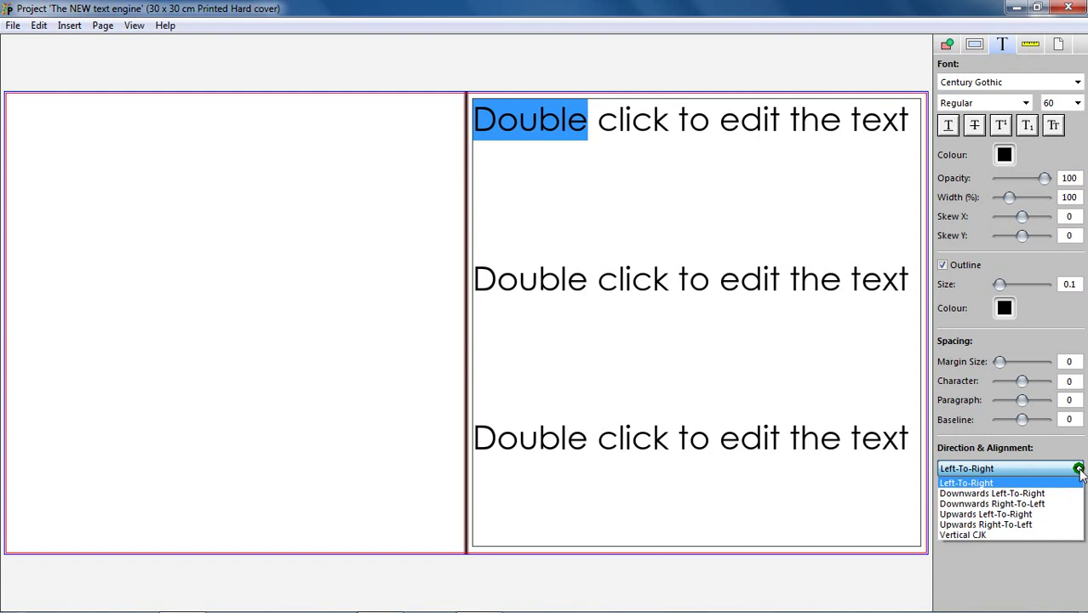
{"action": "left_click", "coordinate": [1066, 504]}
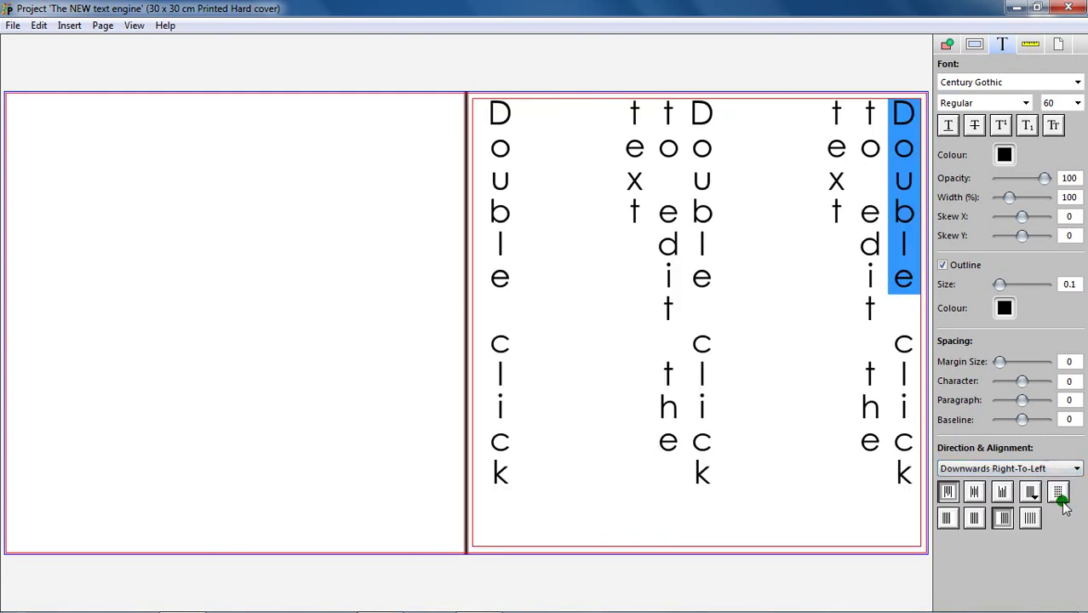
{"action": "key", "text": "ctrl+z"}
{"action": "left_click", "coordinate": [1075, 469]}
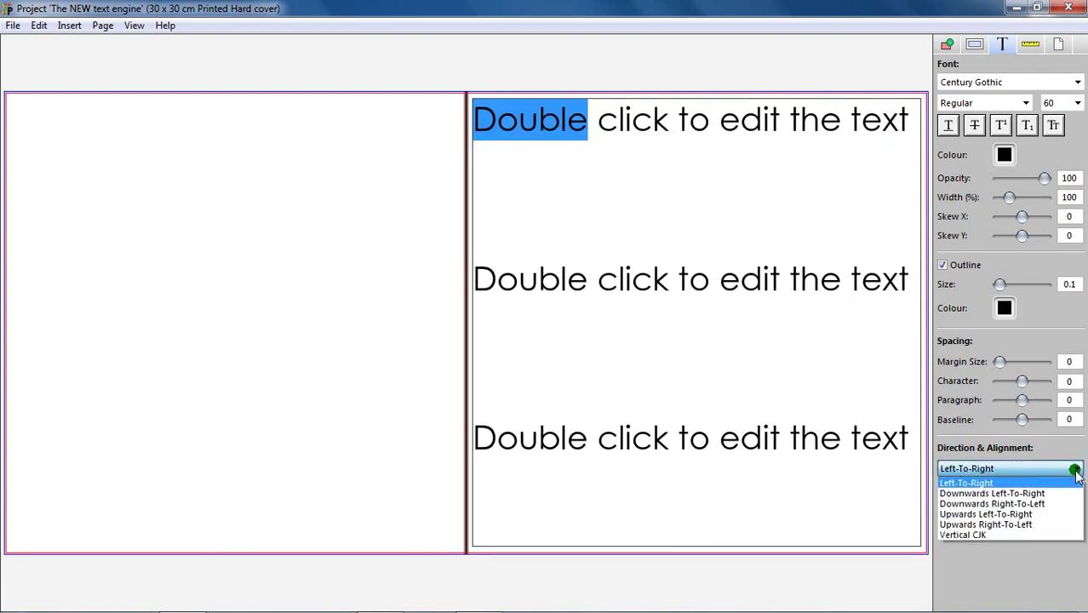
{"action": "left_click", "coordinate": [1061, 514]}
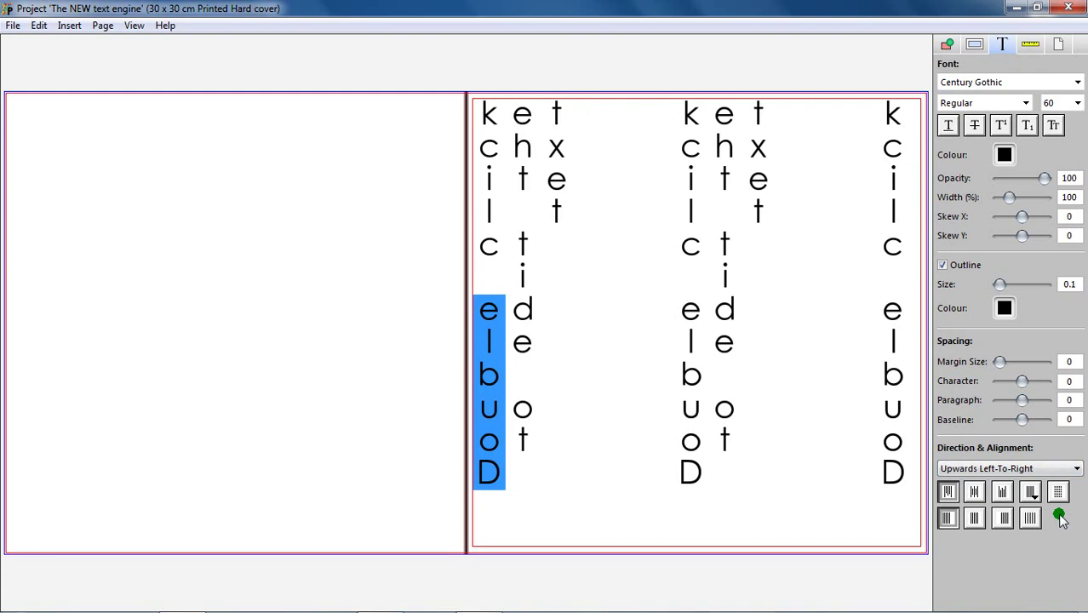
{"action": "key", "text": "ctrl+z"}
{"action": "left_click", "coordinate": [1075, 469]}
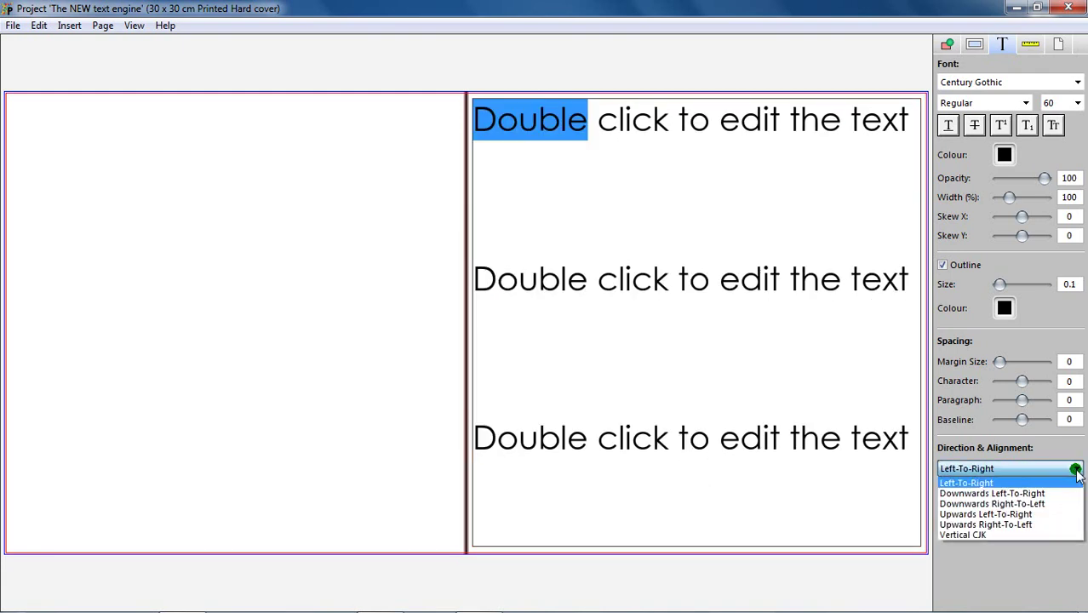
{"action": "left_click", "coordinate": [1066, 524]}
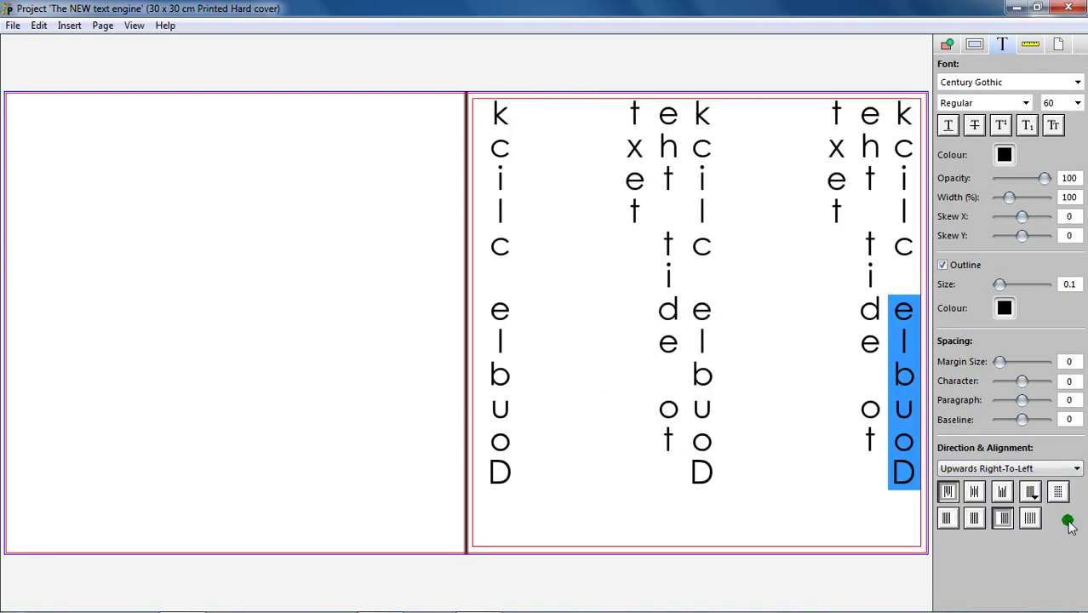
{"action": "key", "text": "ctrl+z"}
{"action": "left_click", "coordinate": [1075, 469]}
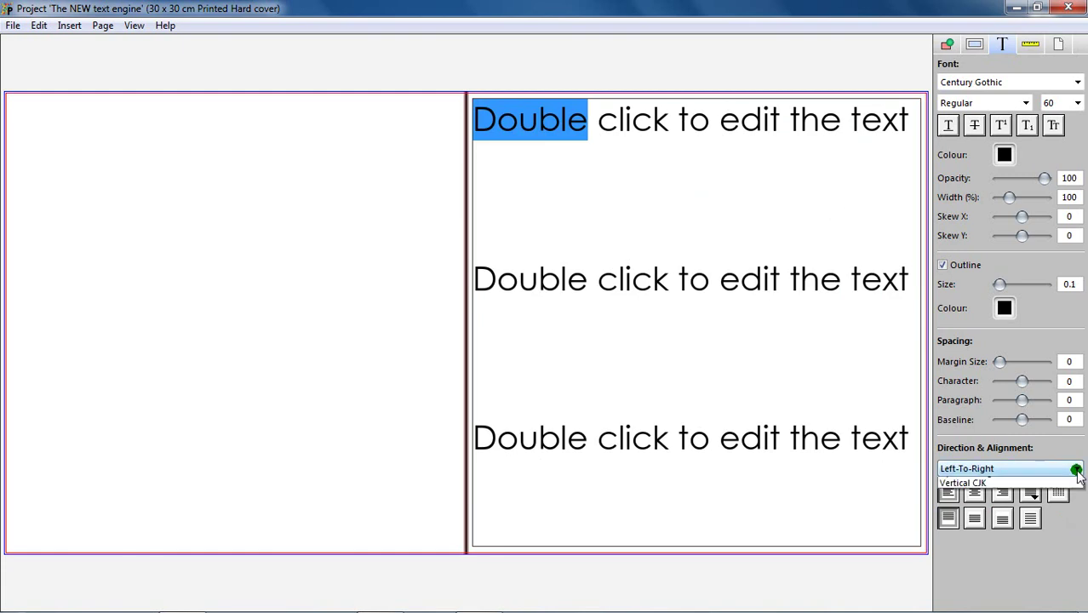
{"action": "left_click", "coordinate": [1064, 534]}
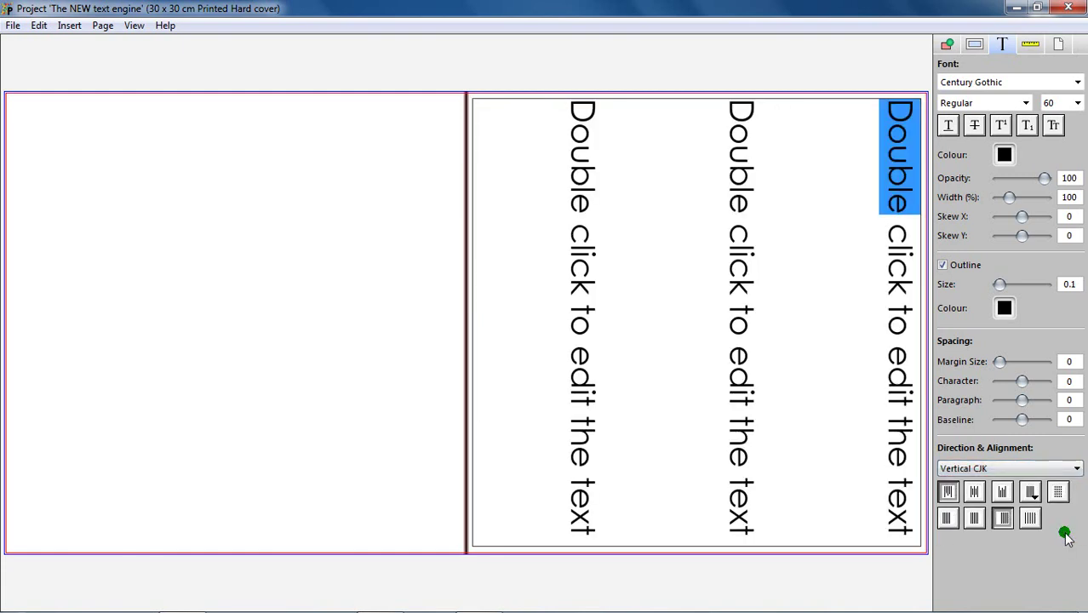
{"action": "key", "text": "ctrl+z"}
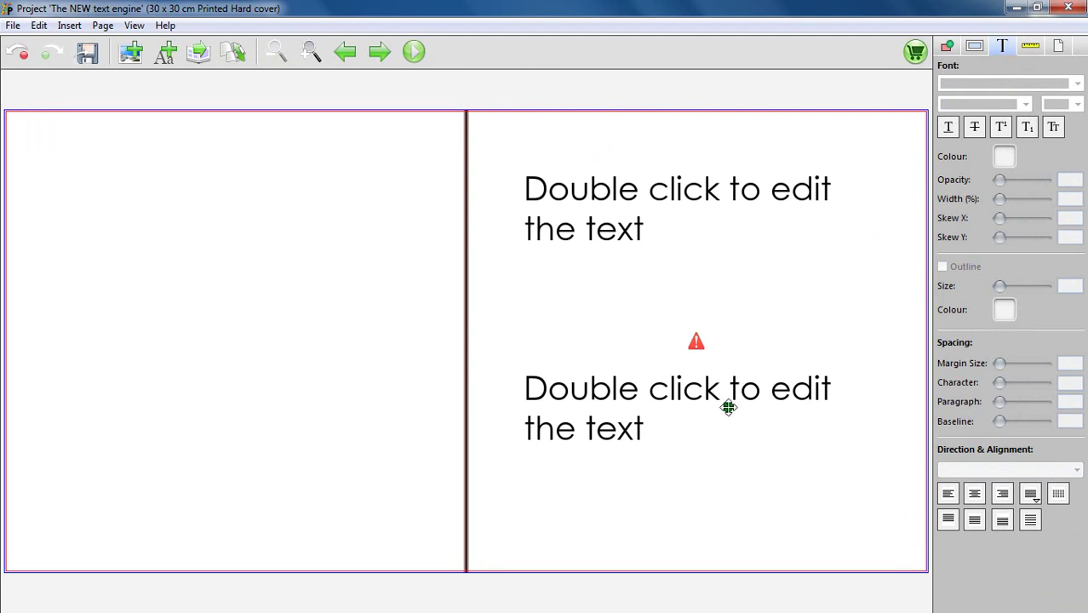
Select the right-page text box, run the project check, and read the Page 3 Text Overflows Box explanation.
{"action": "left_click", "coordinate": [690, 287]}
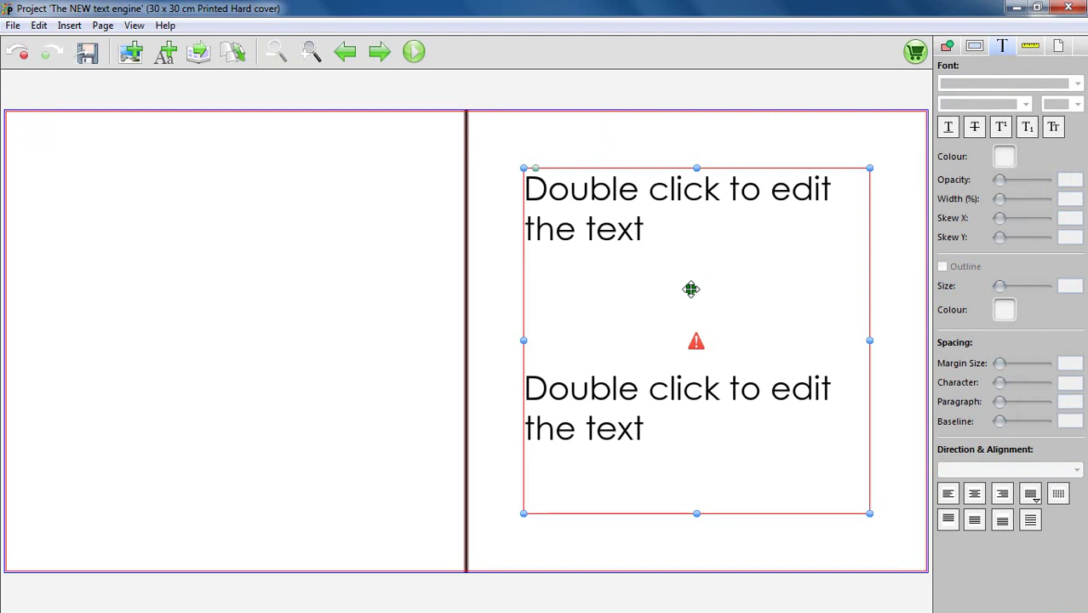
{"action": "mouse_move", "coordinate": [695, 341]}
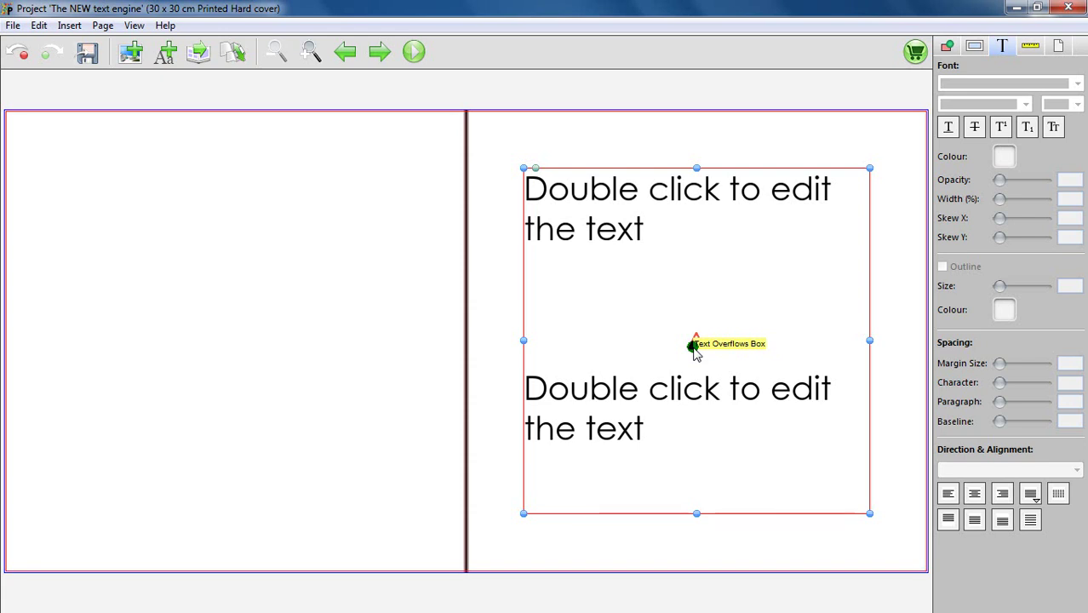
{"action": "left_click", "coordinate": [915, 53]}
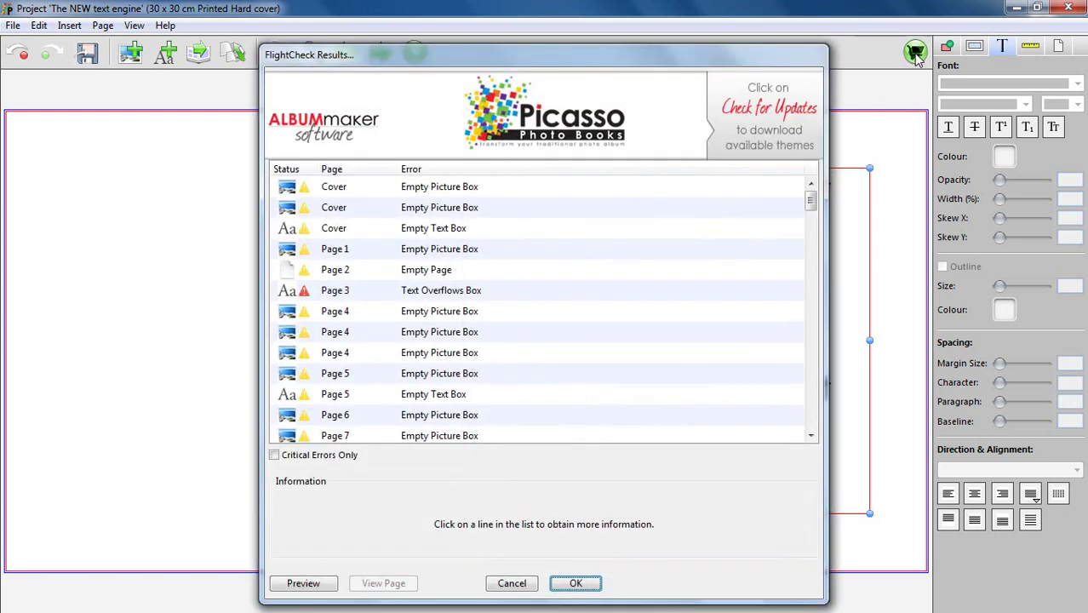
{"action": "left_click", "coordinate": [643, 292]}
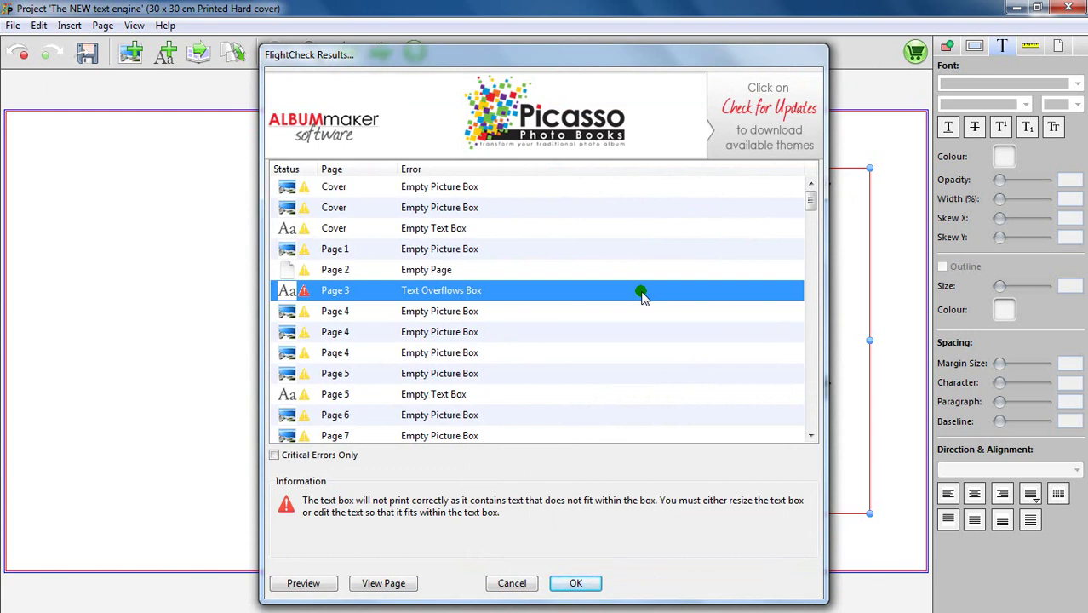
{"action": "left_click", "coordinate": [520, 586]}
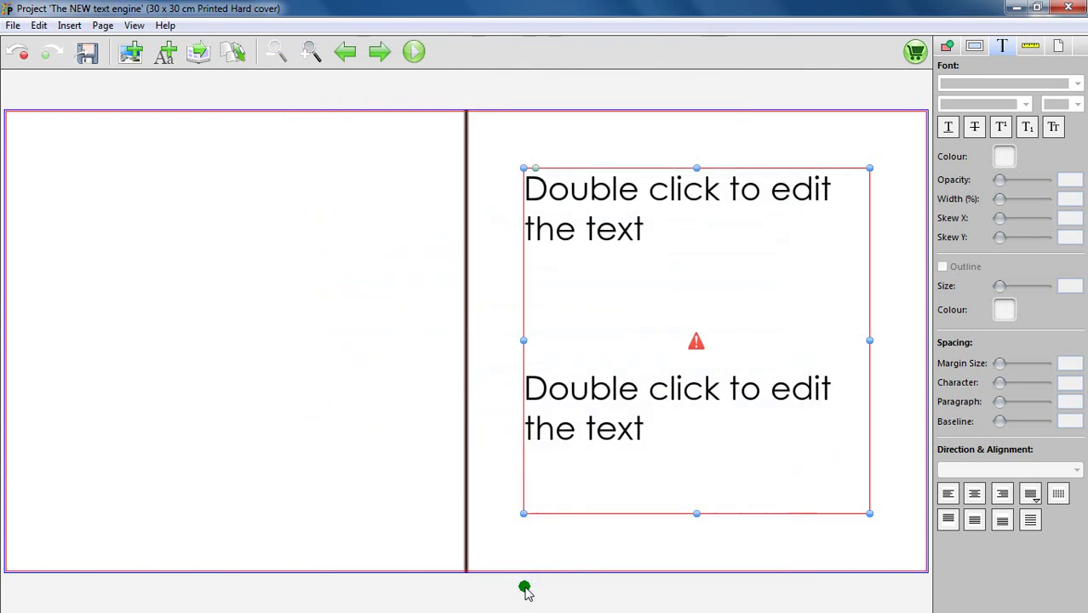
Reveal the right-page text box's pink overflow and read its unavailable Century Gothic font warning.
{"action": "double_click", "coordinate": [710, 361]}
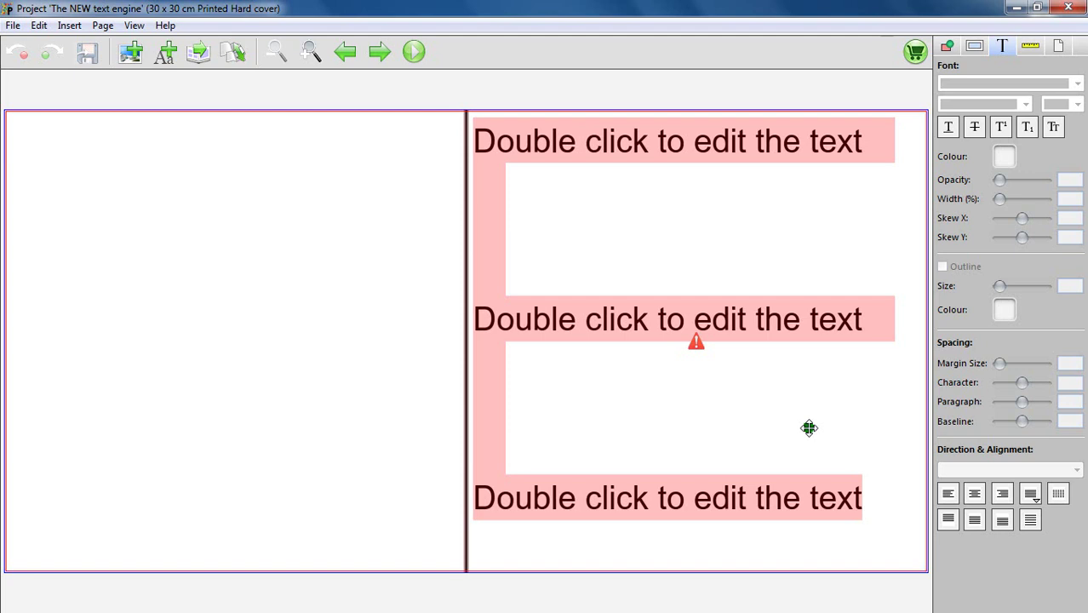
{"action": "left_click", "coordinate": [809, 427]}
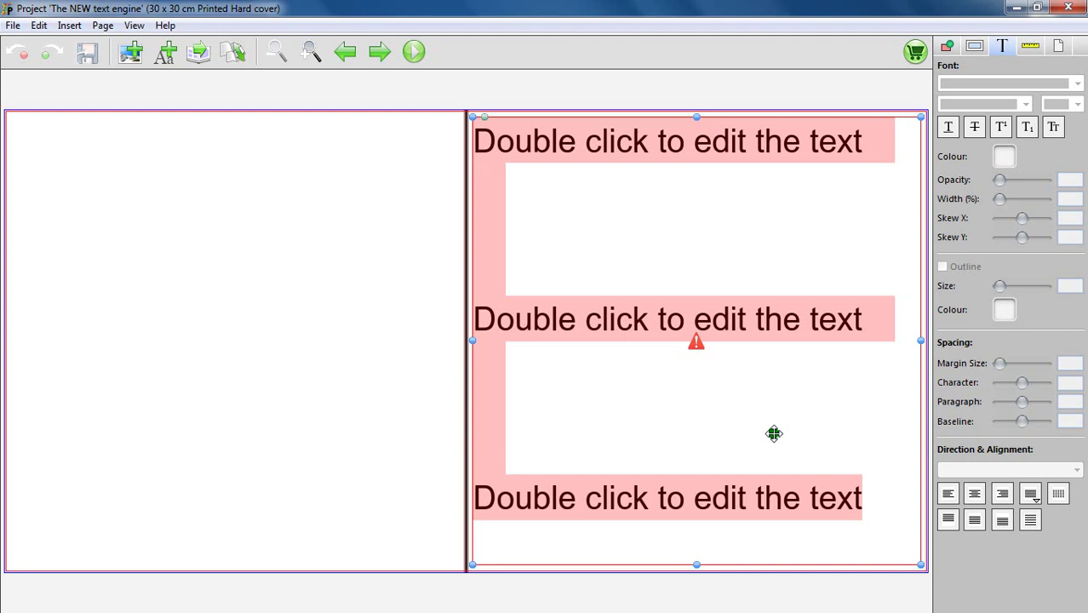
{"action": "mouse_move", "coordinate": [688, 347]}
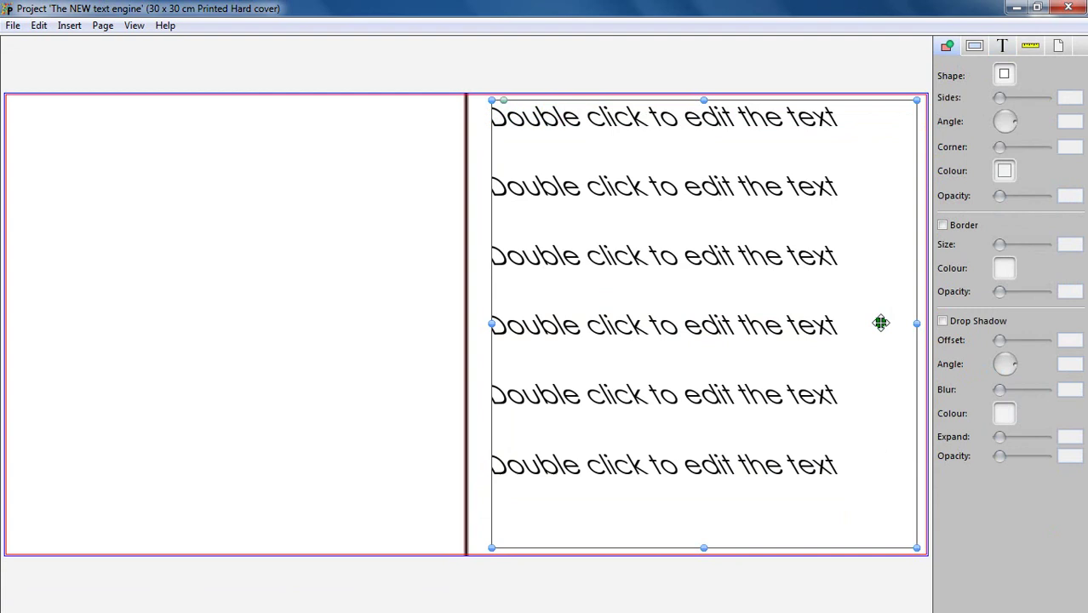
Open the skewed six-line text box for editing.
{"action": "double_click", "coordinate": [494, 116]}
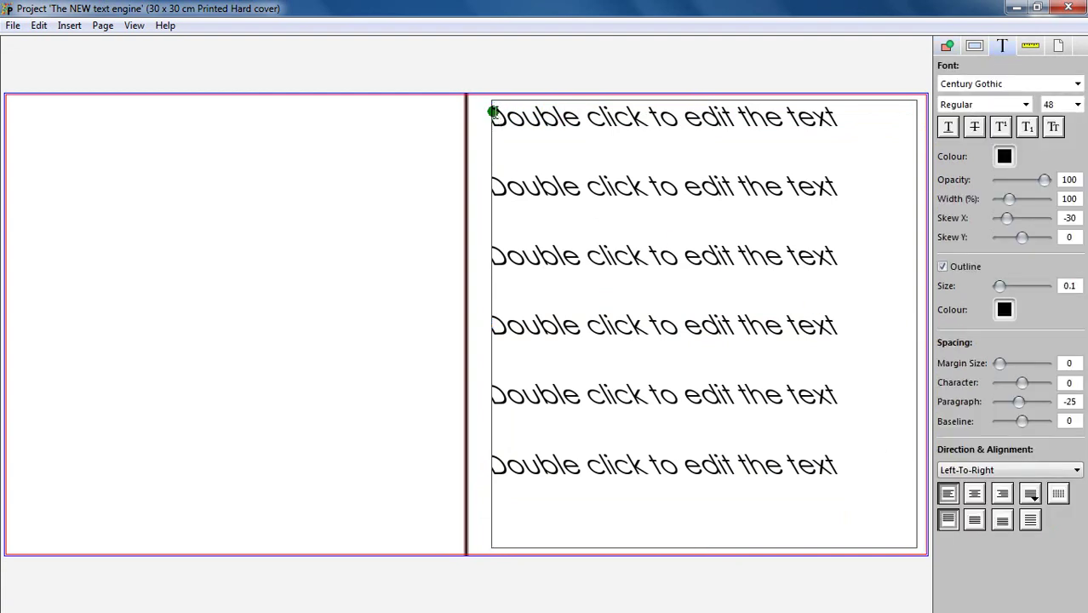